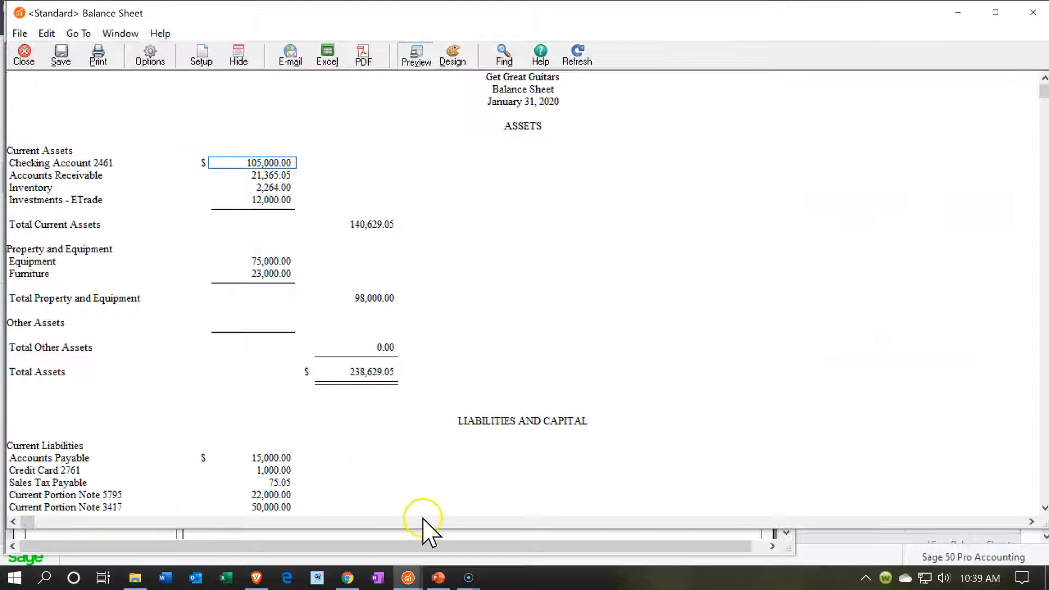
Step: Display the standard Income Stmnt report for the range Period 1 (1/1/20) to Period 1 (1/31/20)
left_click(408, 577)
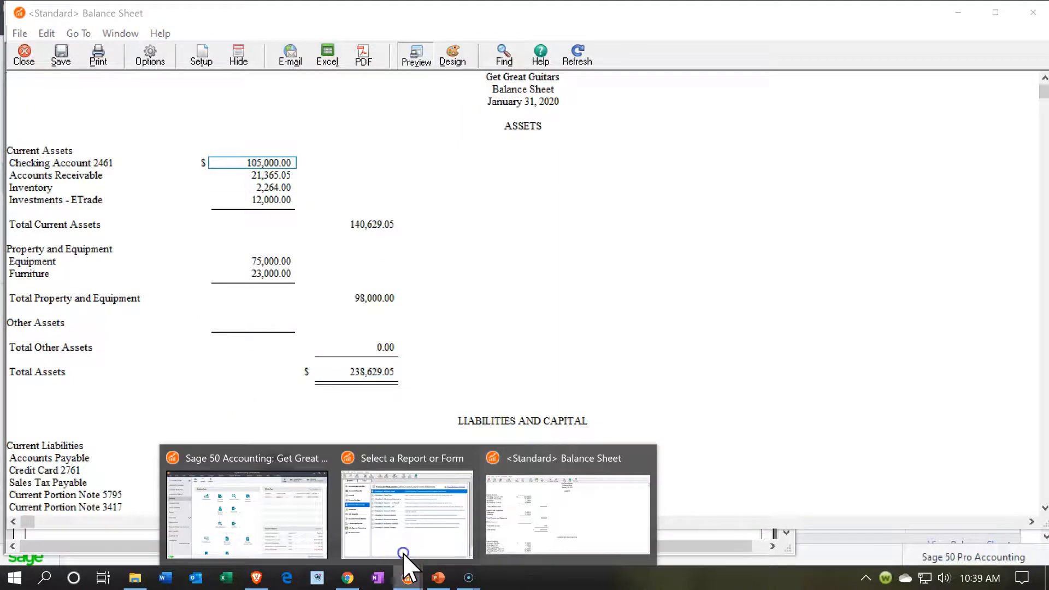
left_click(404, 553)
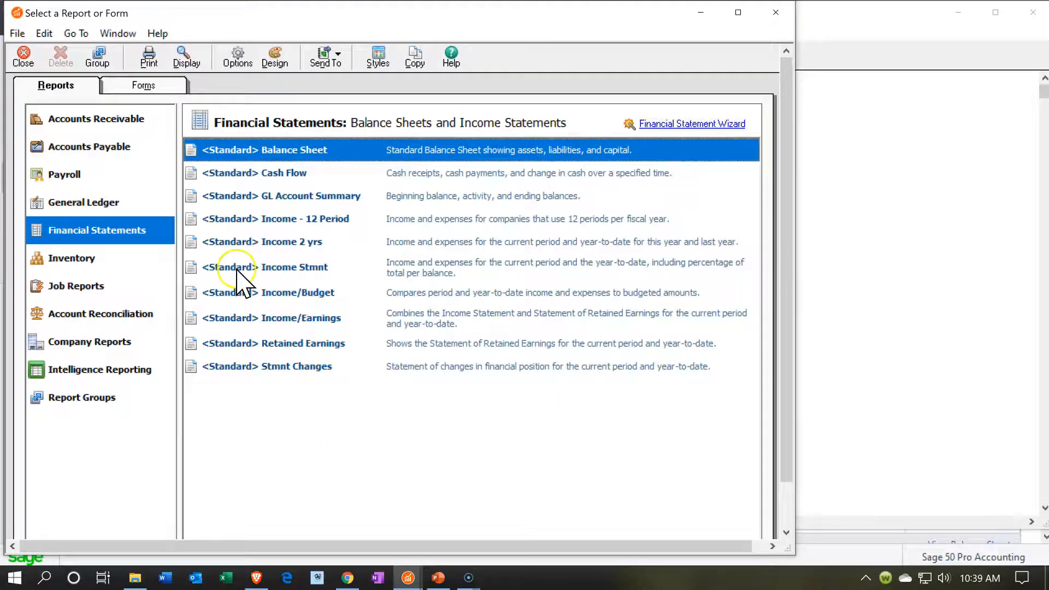
double_click(264, 269)
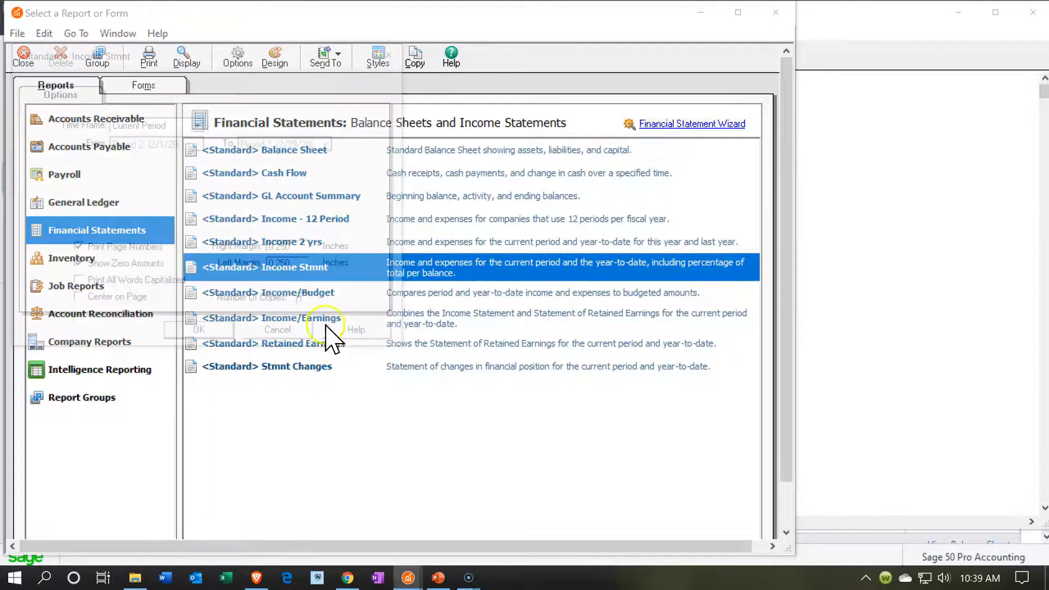
left_click(204, 123)
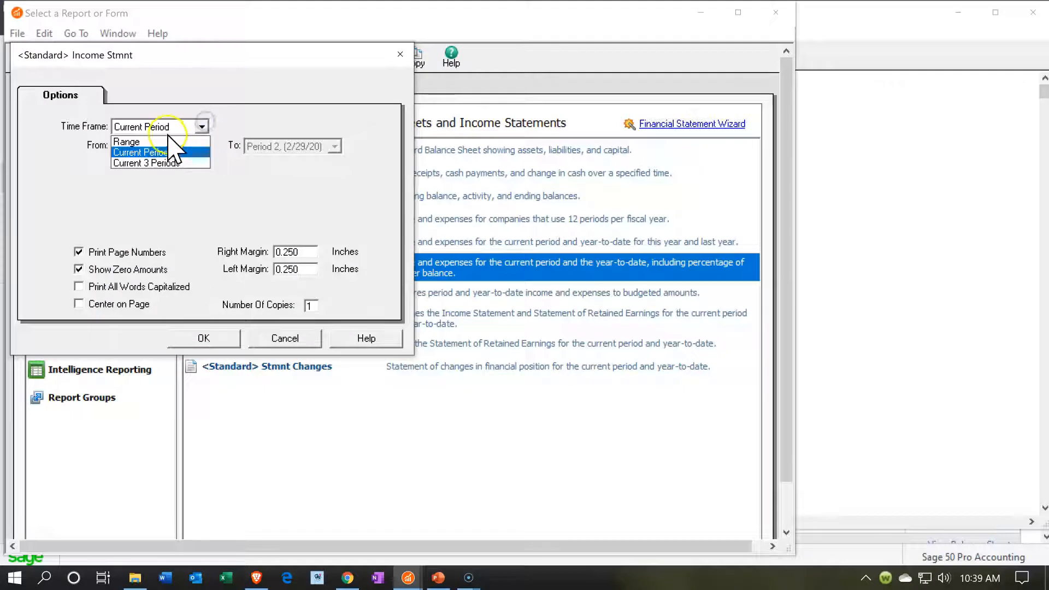
left_click(158, 137)
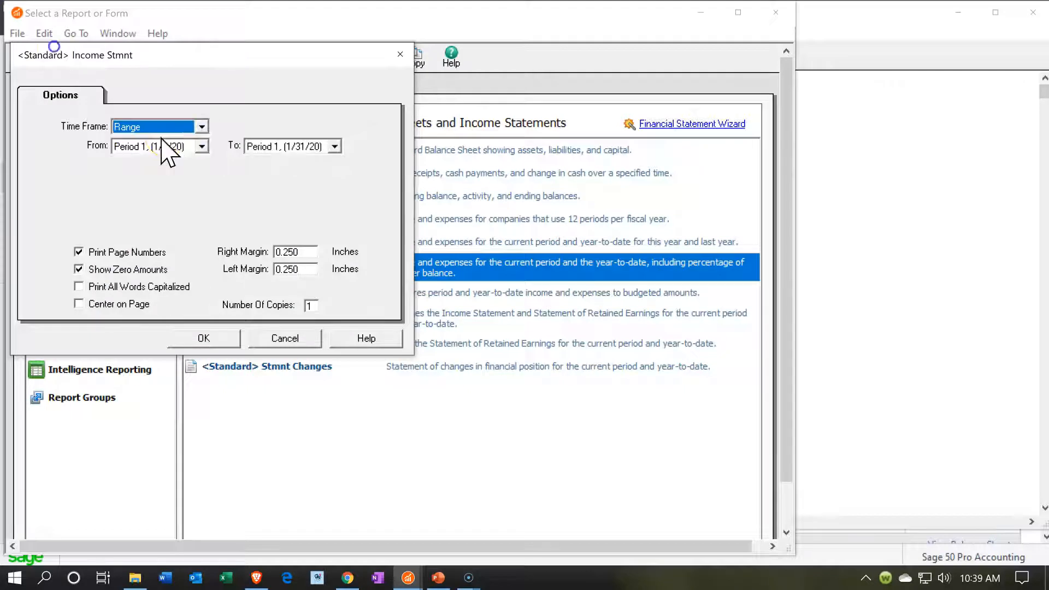
left_click(209, 338)
left_click(227, 359)
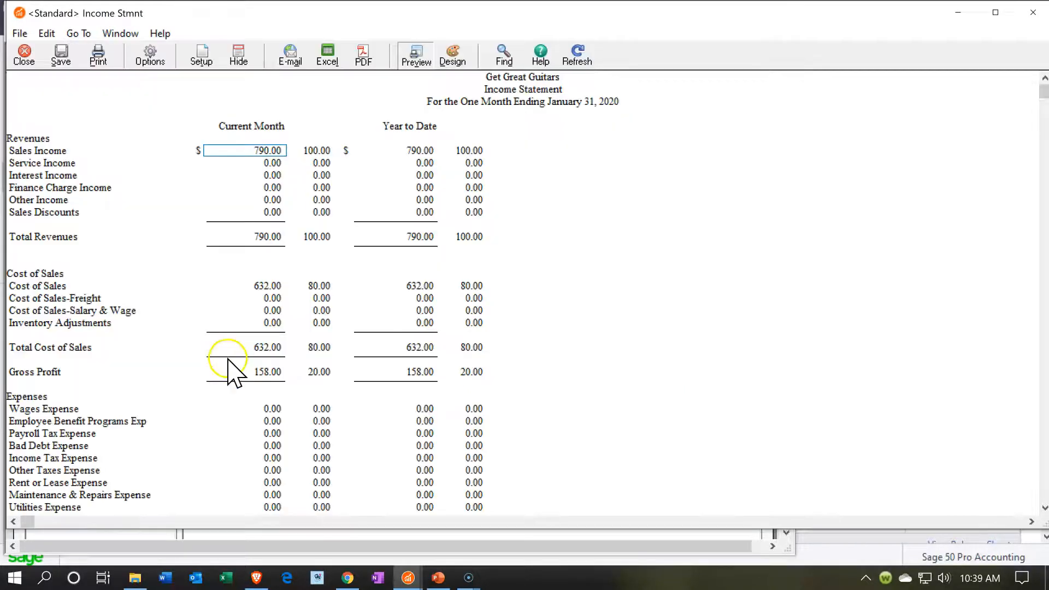
Step: Return to the main accounting window and show the lower part of the Customers & Sales task flowchart
left_click(348, 580)
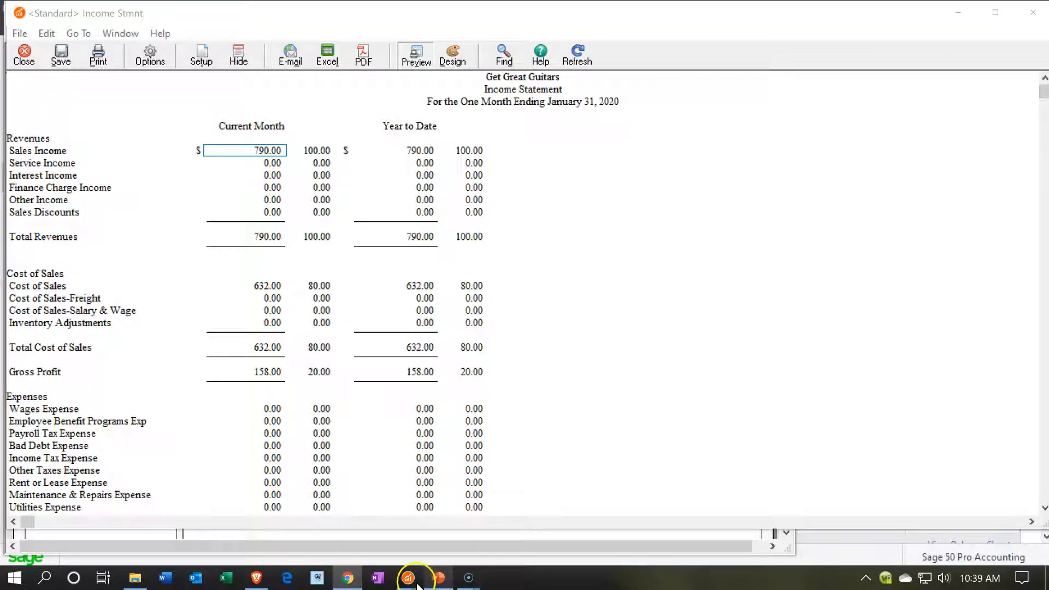
mouse_move(403, 572)
left_click(197, 507)
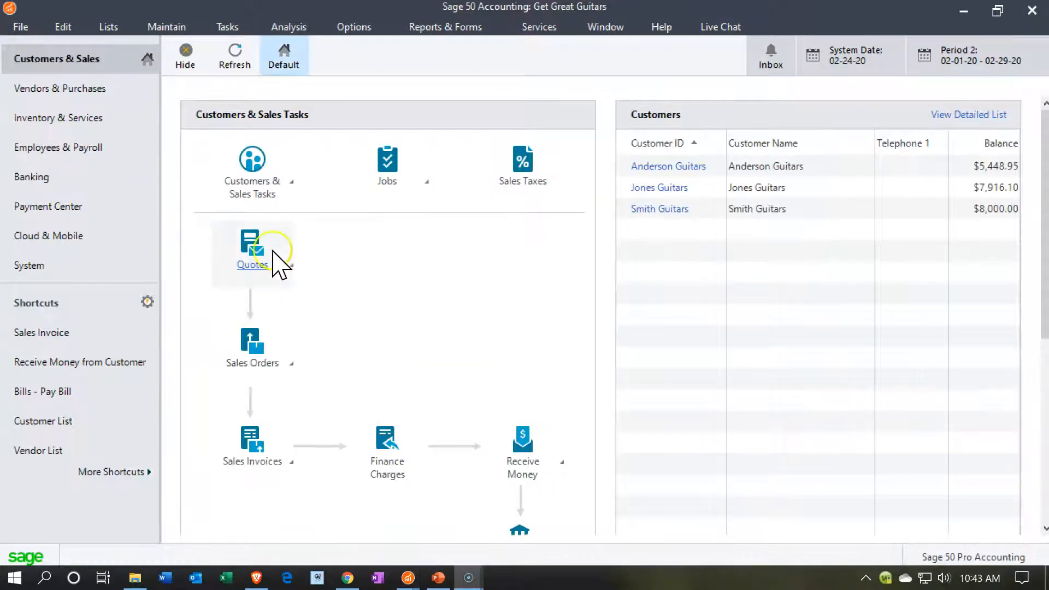
left_click(53, 67)
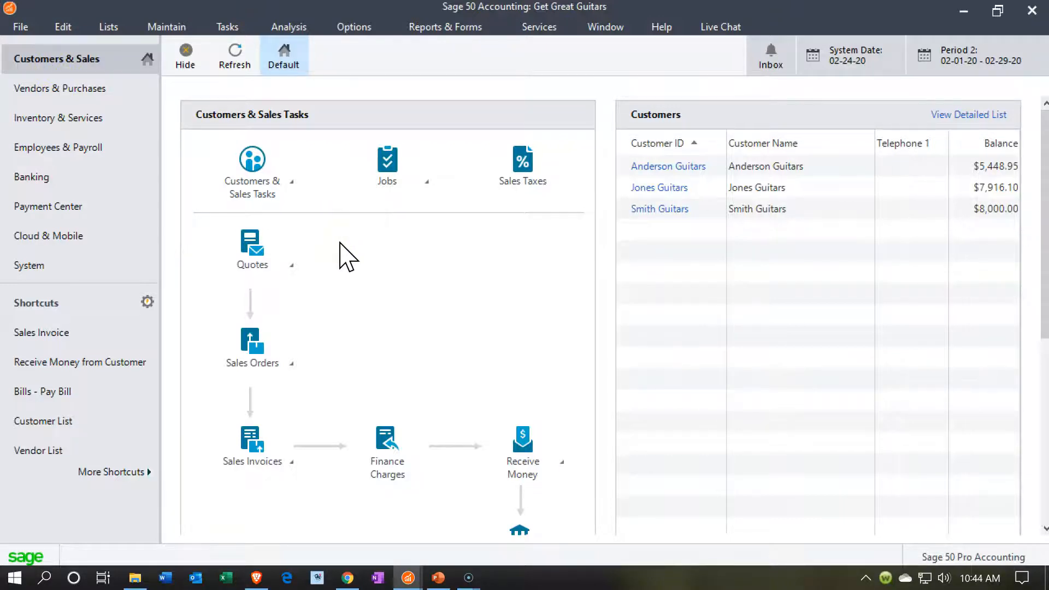
scroll(339, 242, "down", 3)
left_click(304, 326)
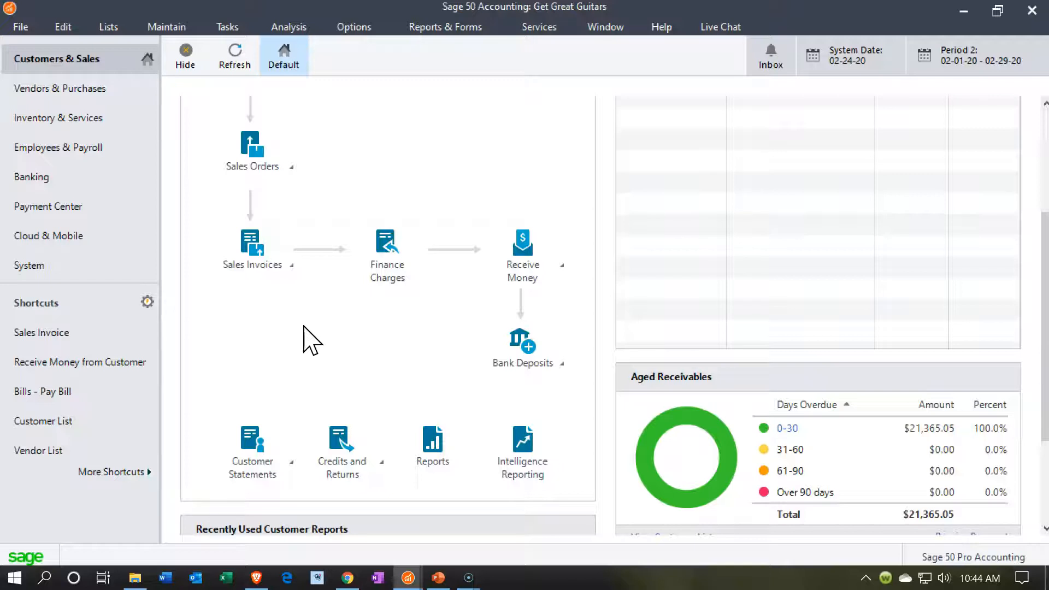
left_click(288, 321)
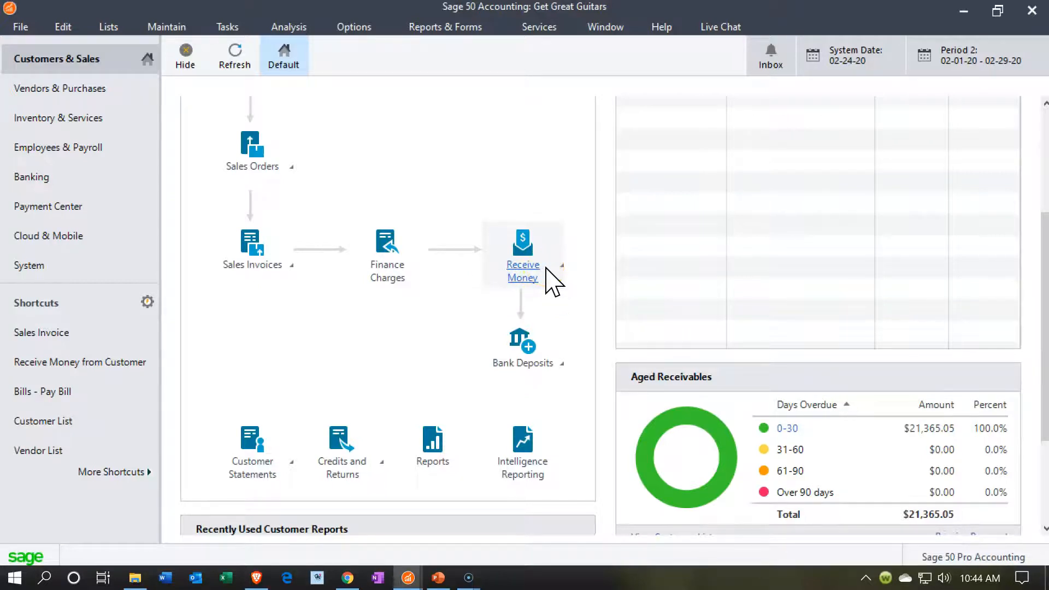
Step: Review the sales invoice list with its date range set to This Year, and close it
left_click(287, 275)
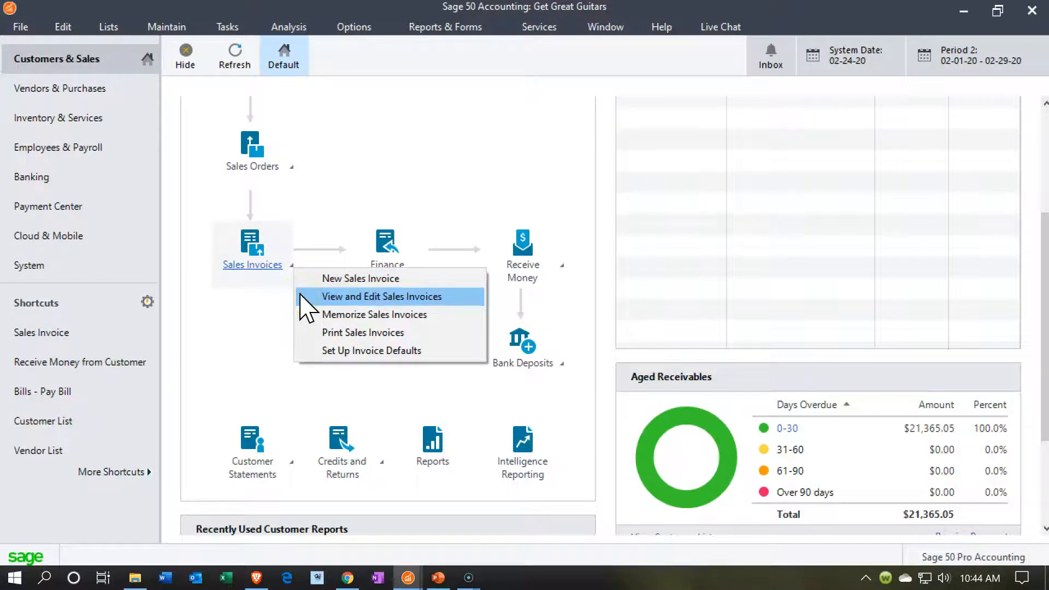
left_click(302, 297)
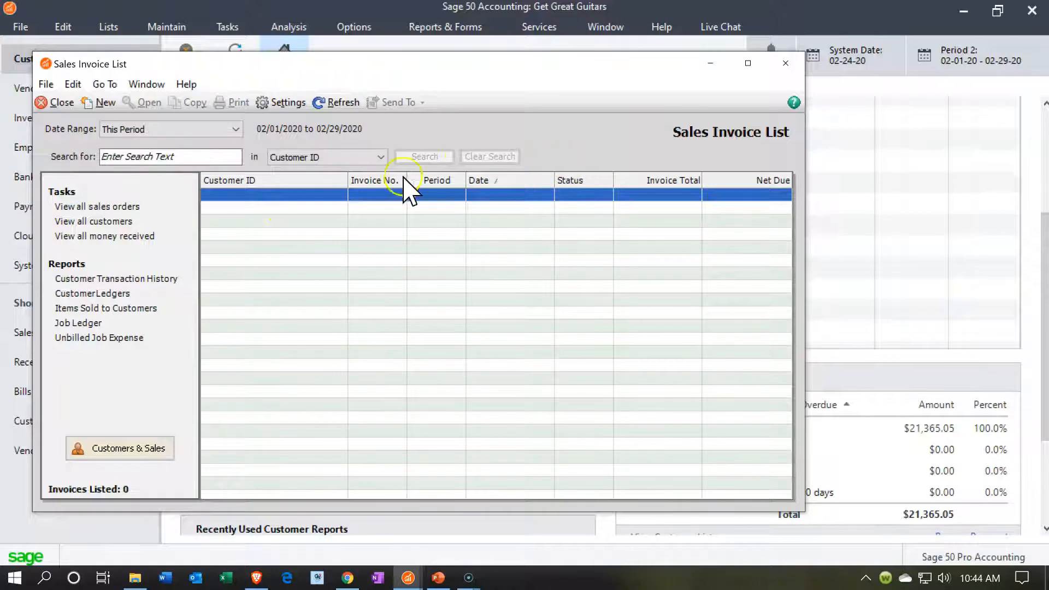
left_click(236, 129)
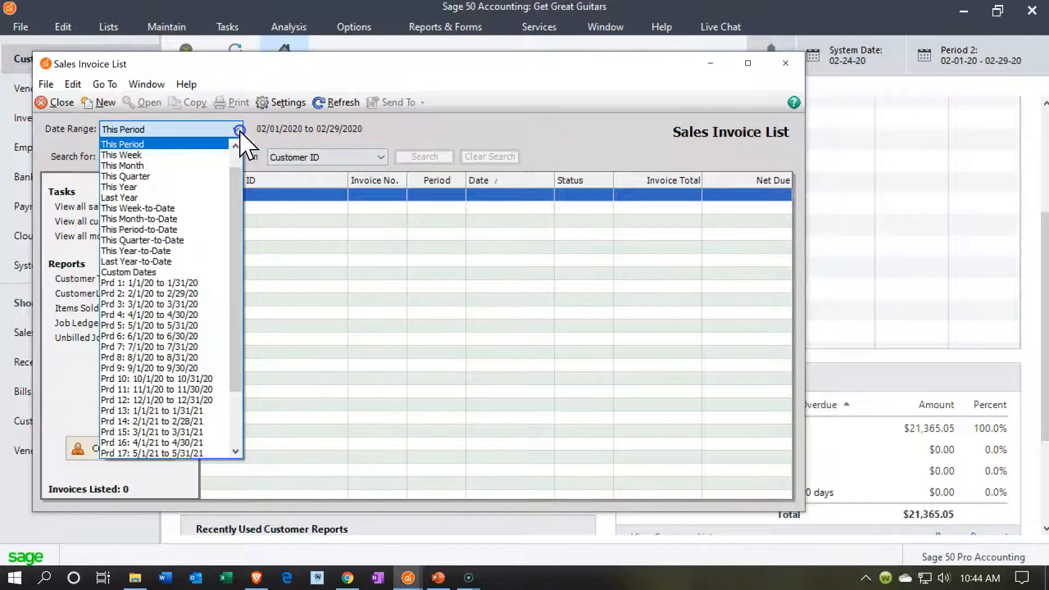
left_click(163, 187)
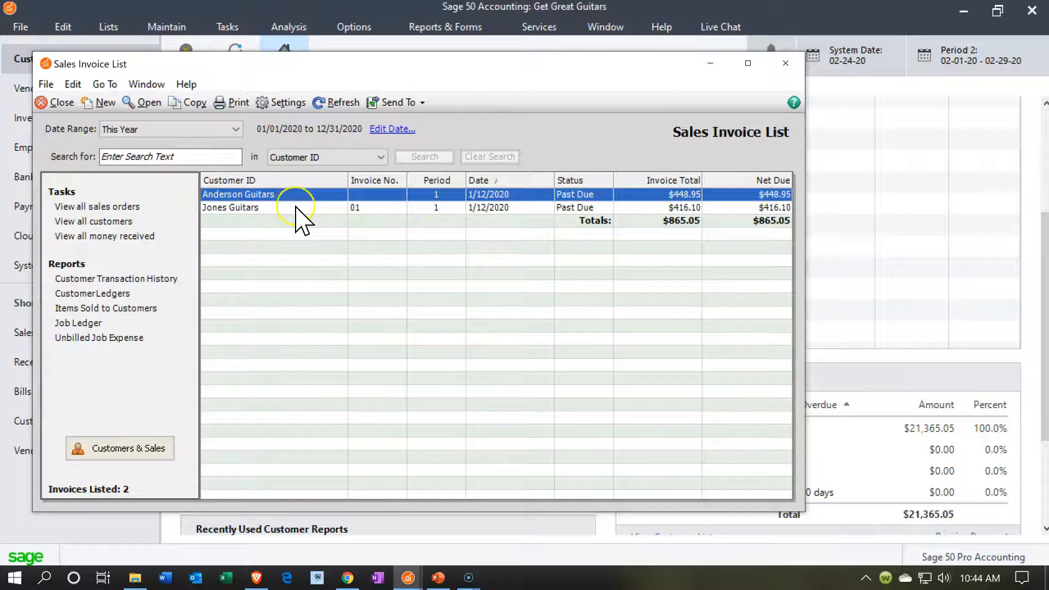
left_click(787, 64)
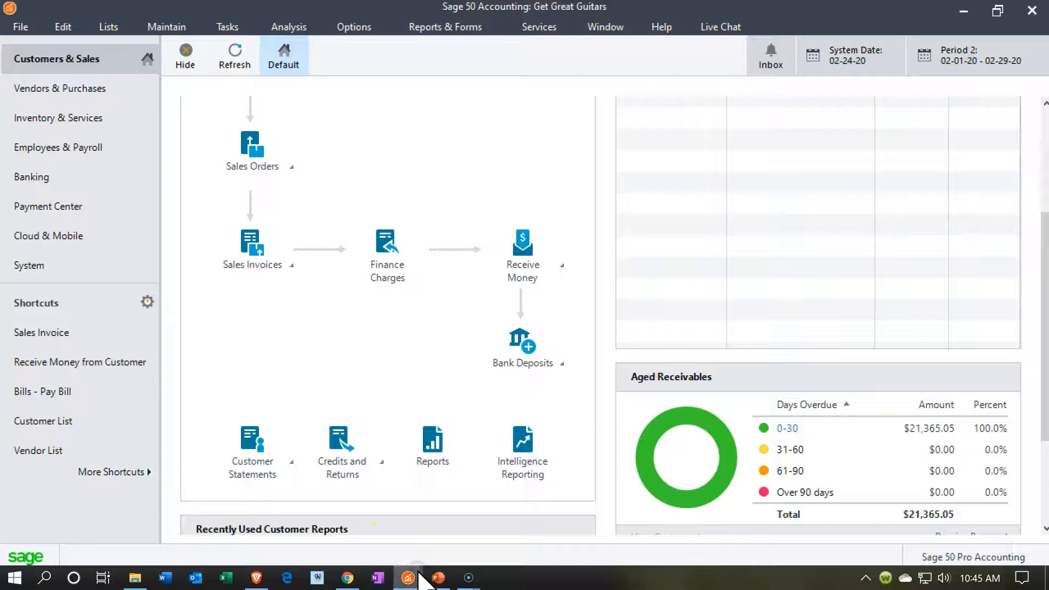
Step: Examine the January 31, 2020 balance sheet at full size, and minimize it
mouse_move(415, 577)
mouse_move(585, 527)
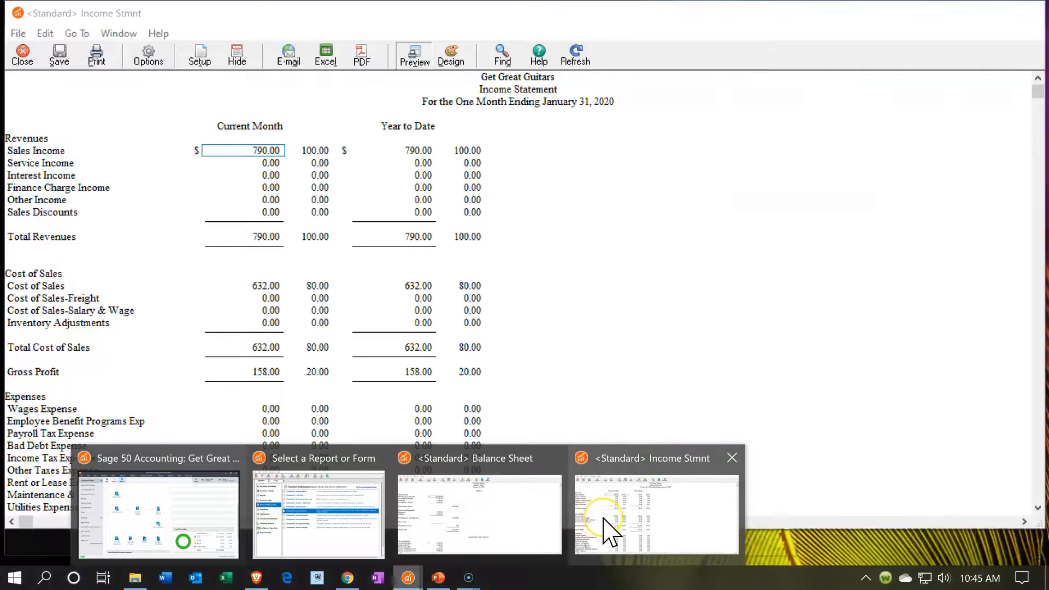
left_click(511, 517)
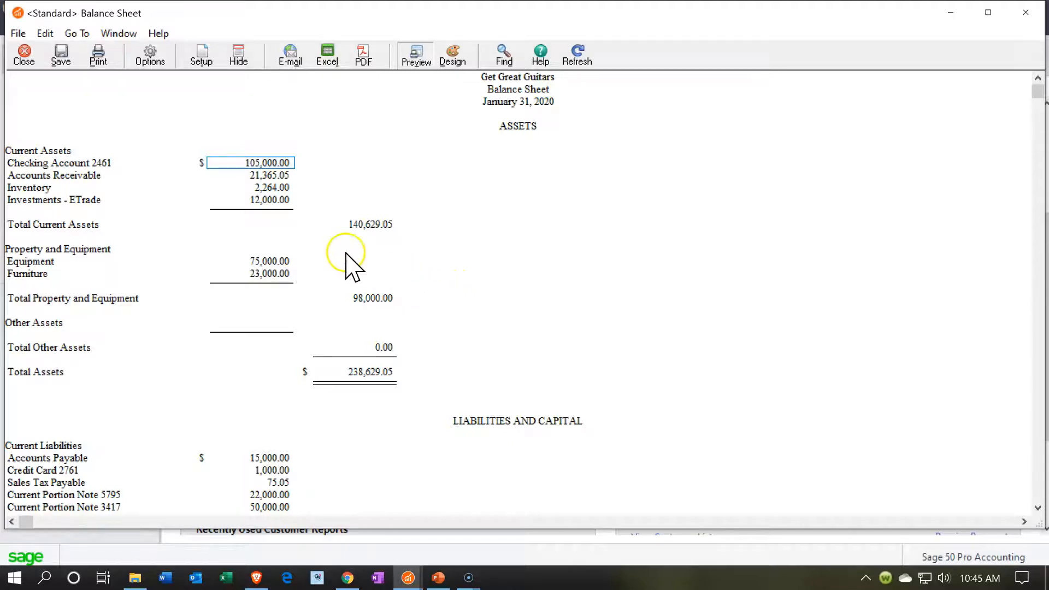
left_click(991, 14)
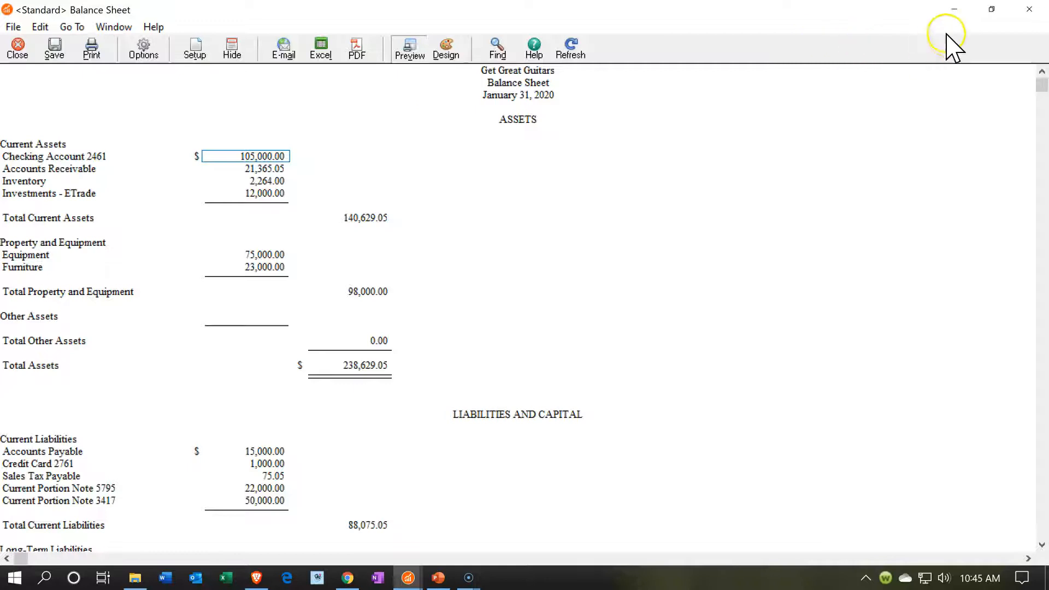
left_click(953, 10)
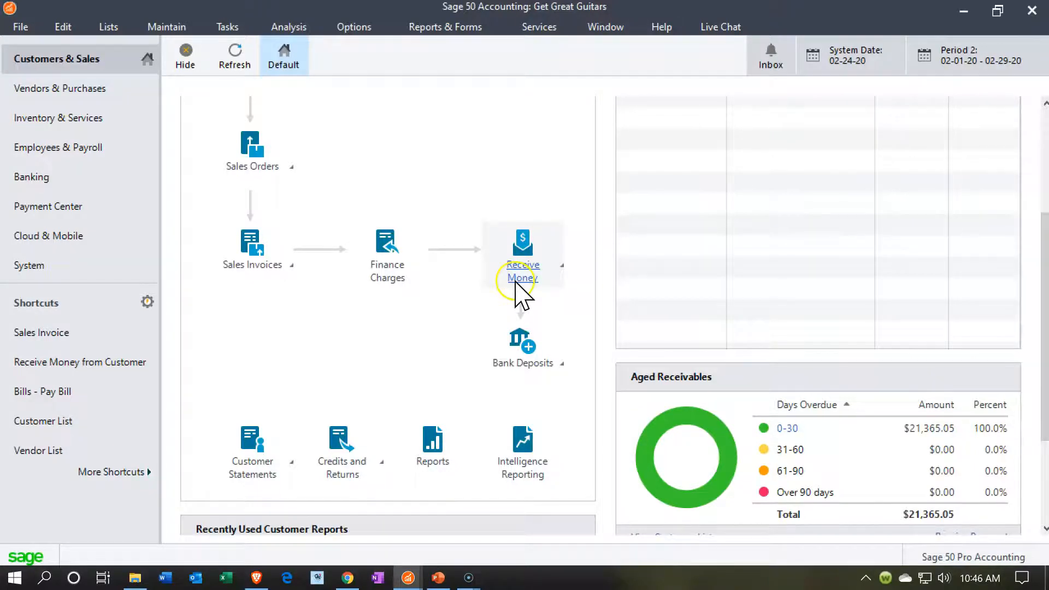
Step: Start a new customer receipt in Receive Money and set the deposit ticket ID to 01
left_click(521, 294)
left_click(628, 283)
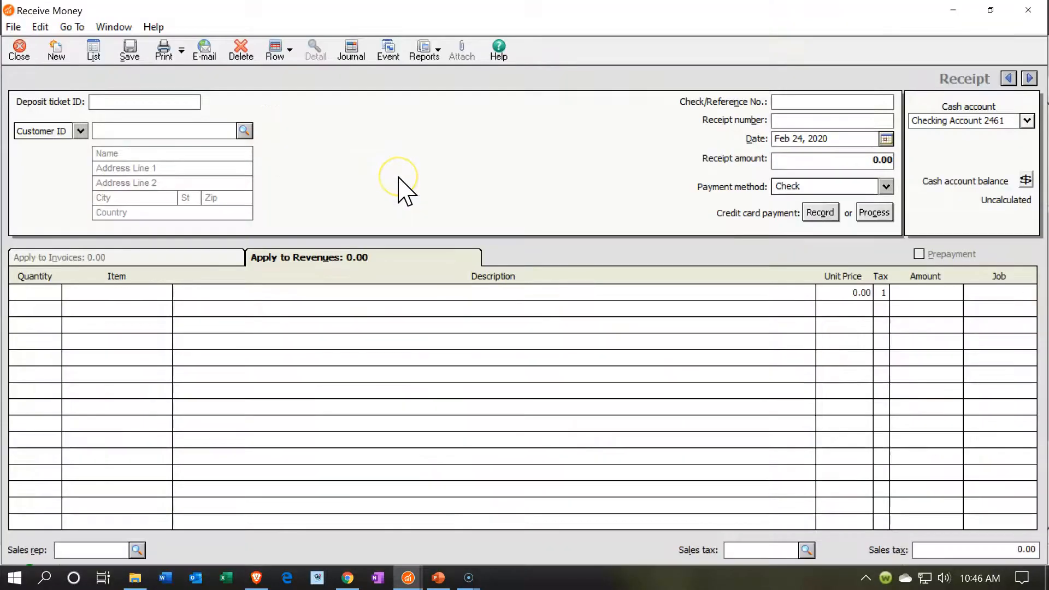
type("And")
key("BackSpace")
key("BackSpace")
key("BackSpace")
type("01")
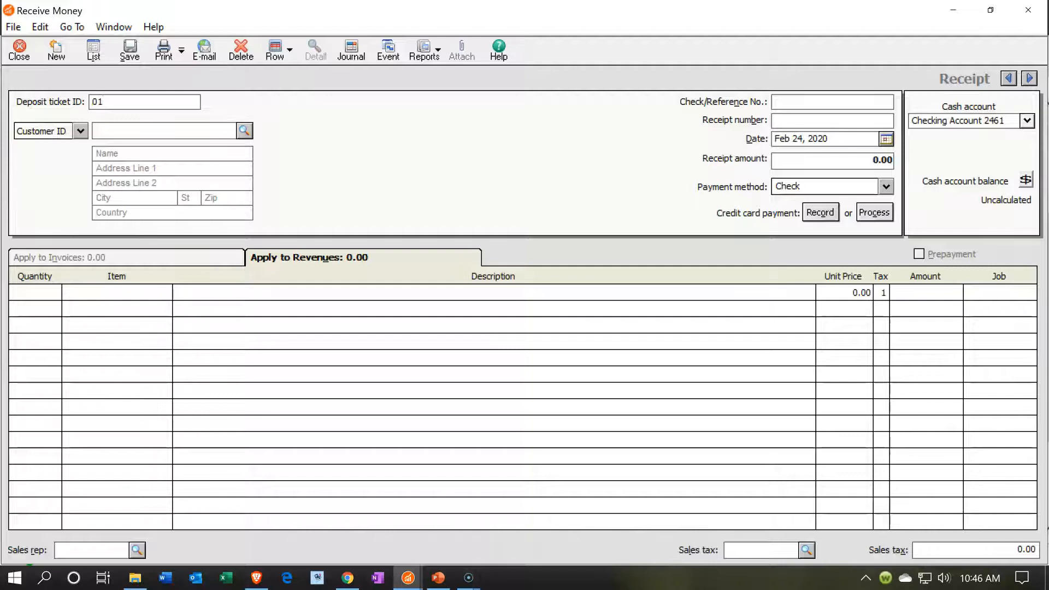
Step: Choose Anderson Guitars as the customer for the receipt
key("Tab")
key("Tab")
type("And")
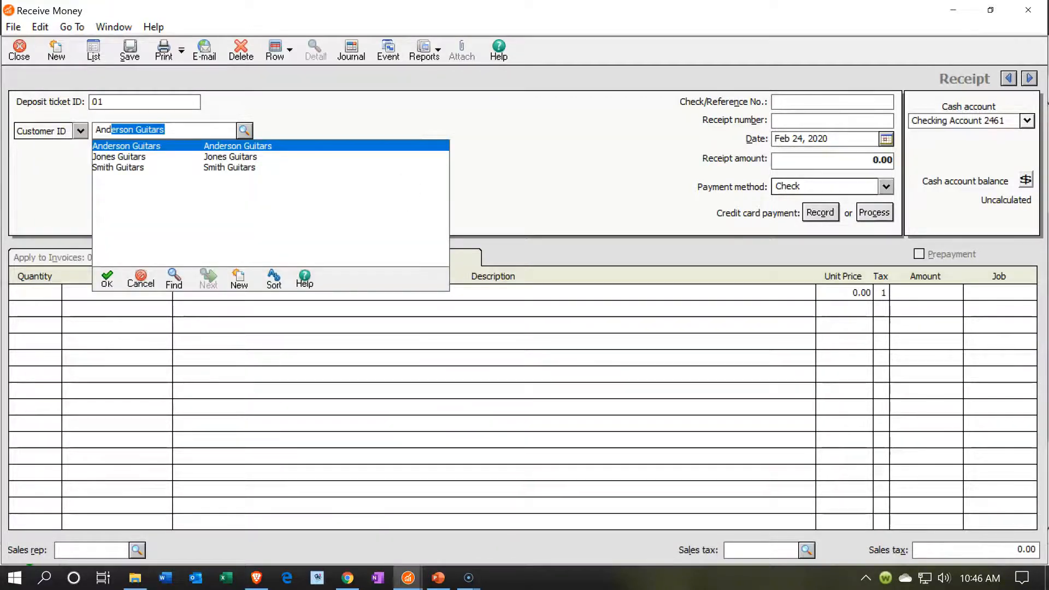
key("Tab")
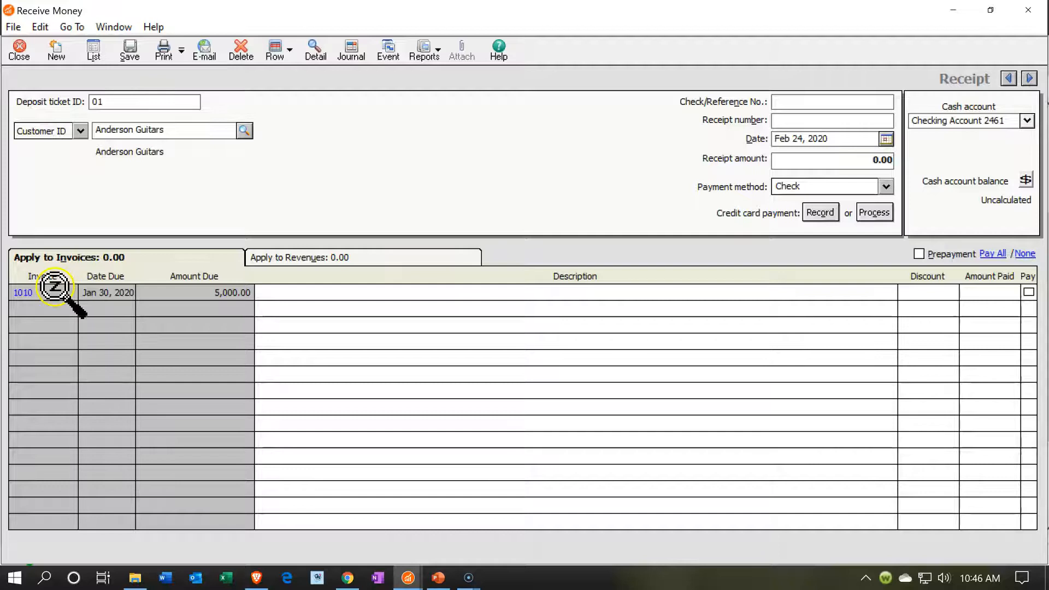
Step: Mark Anderson Guitars' open invoice 1010 for payment
left_click(159, 295)
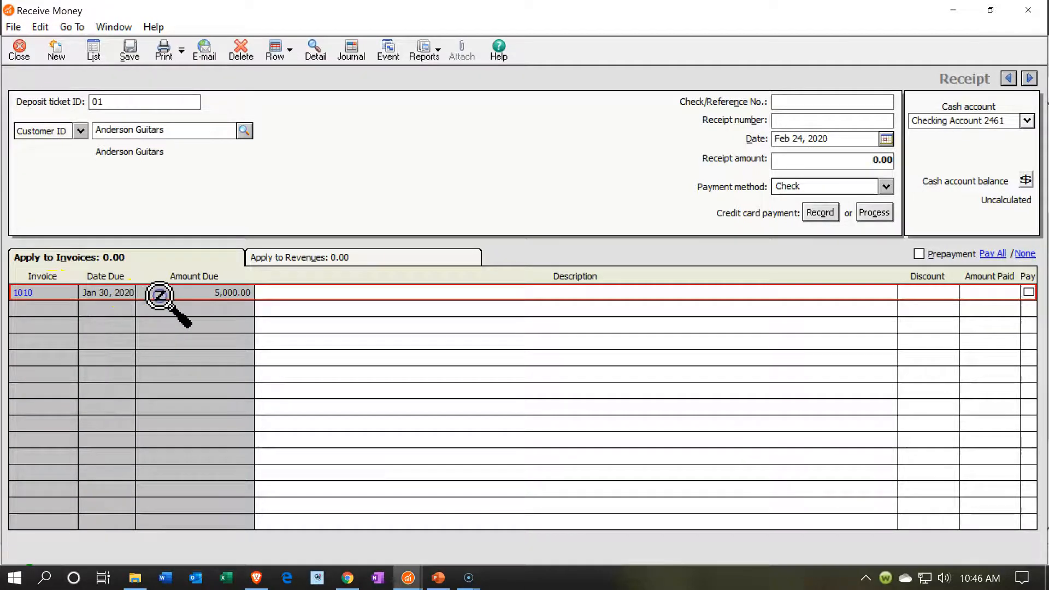
left_click(32, 298)
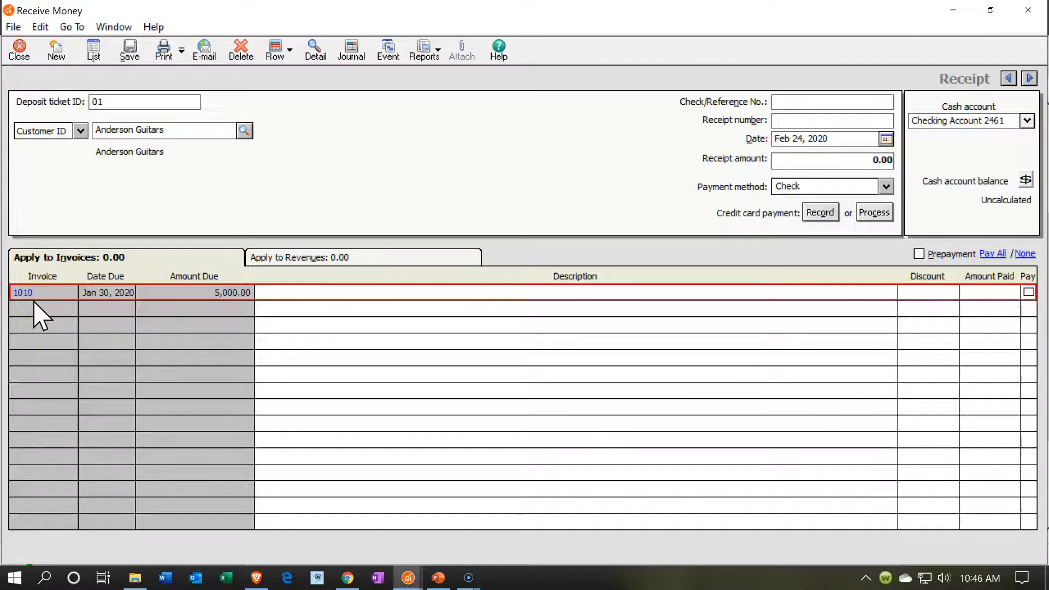
left_click(1027, 294)
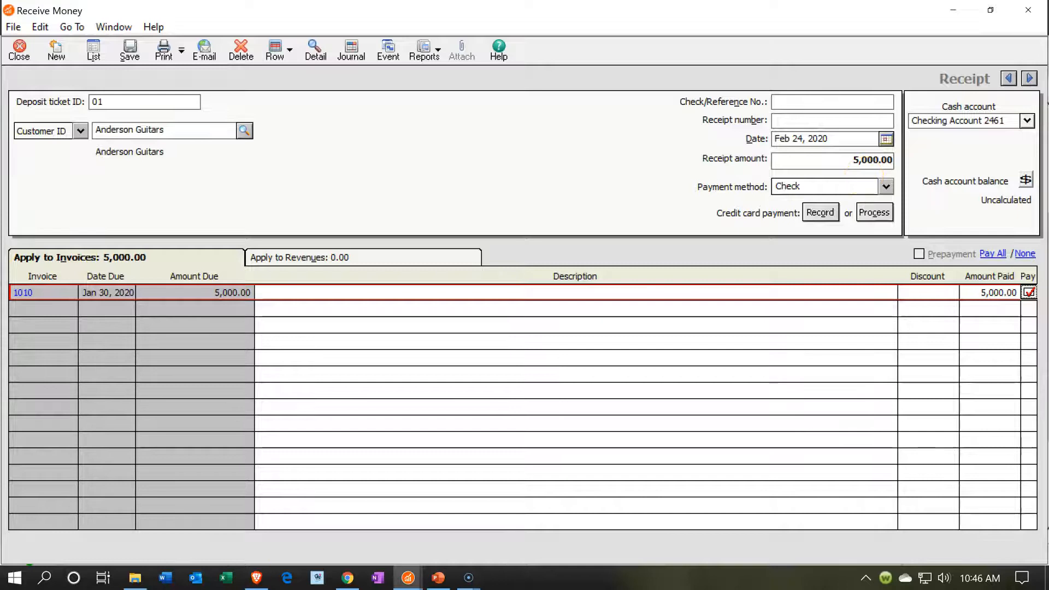
key("alt+Tab")
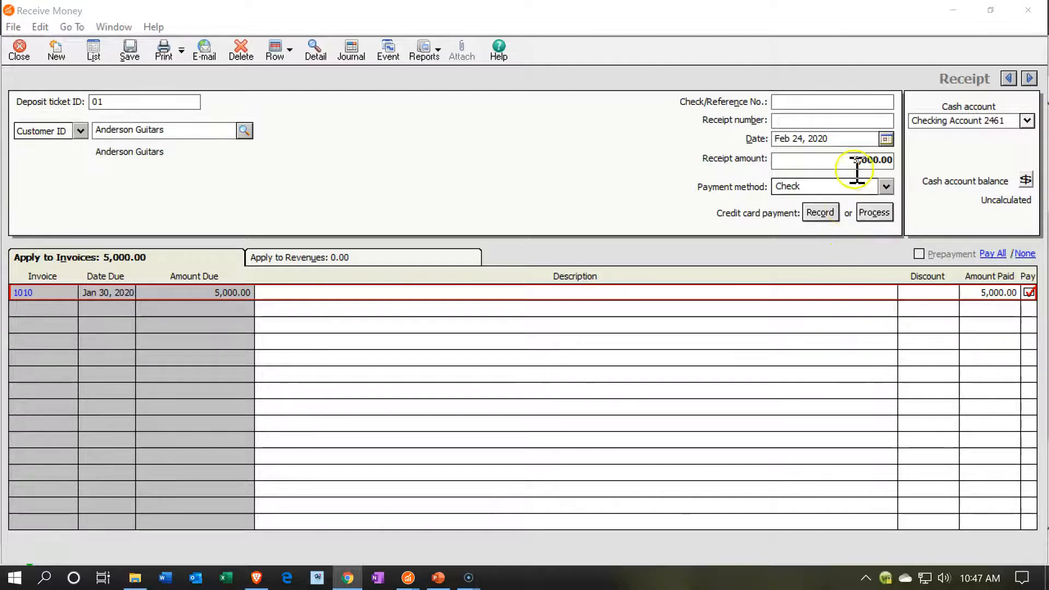
Step: Set the receipt date to Jan 12, 2020 and apply the full payment to invoice 1010
left_click(842, 139)
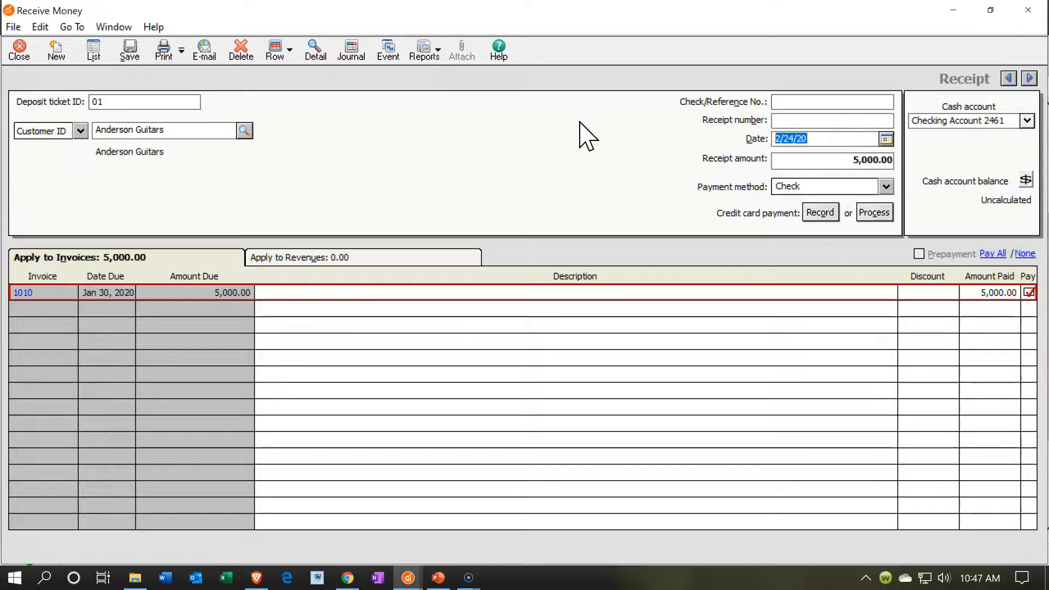
type("011220")
key("Tab")
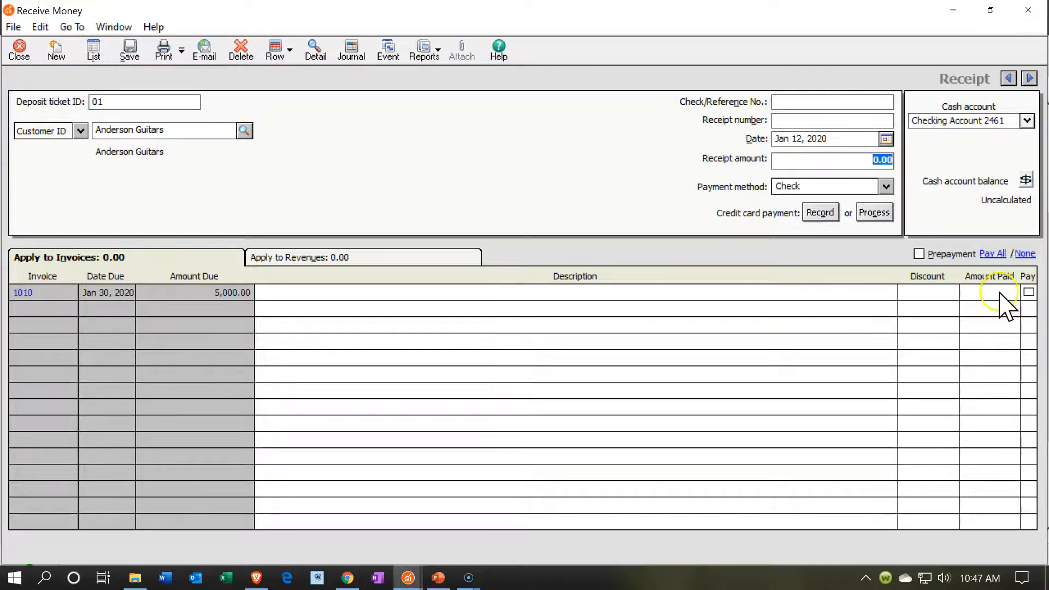
left_click(1029, 293)
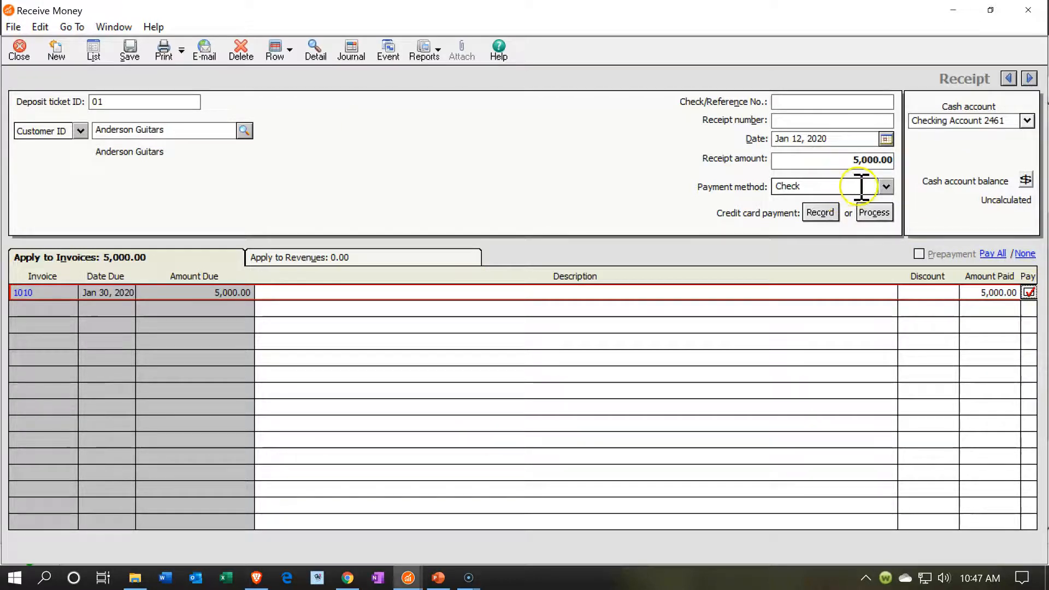
Step: Select Check as the payment method and enter 4347 as the receipt number
left_click(885, 186)
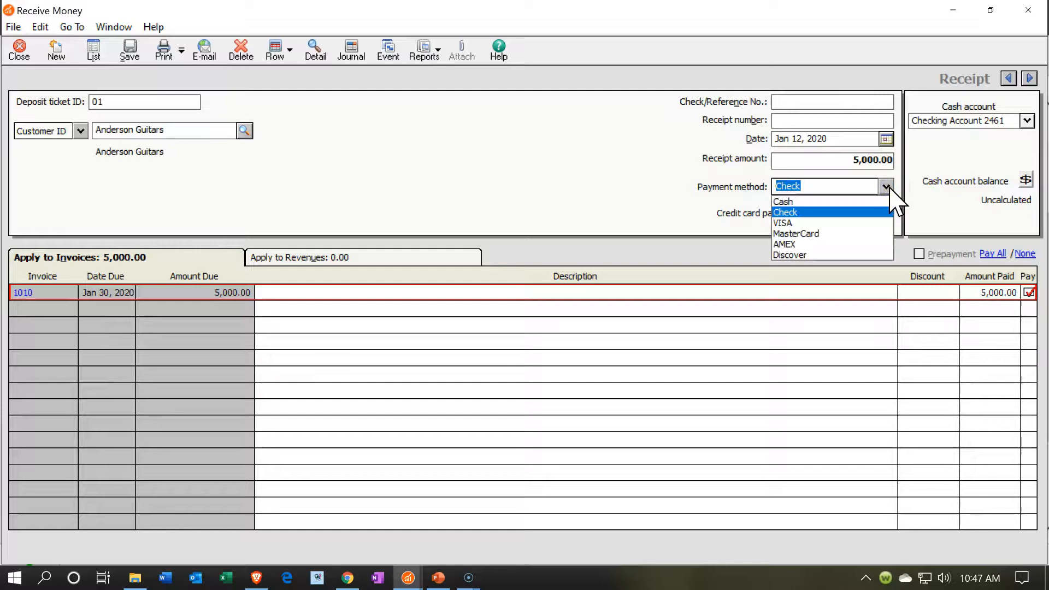
left_click(842, 211)
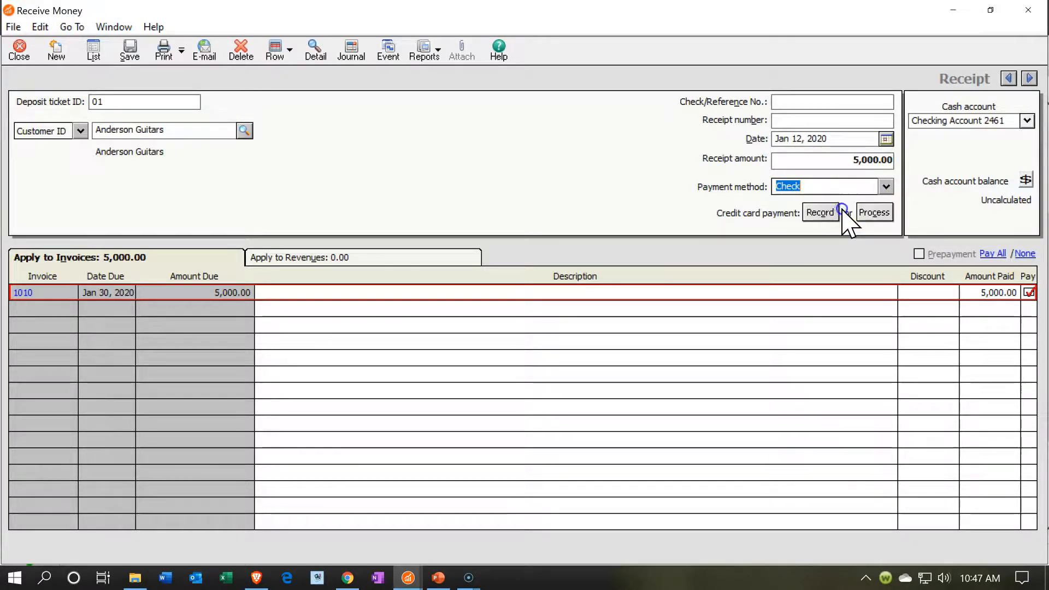
left_click(786, 122)
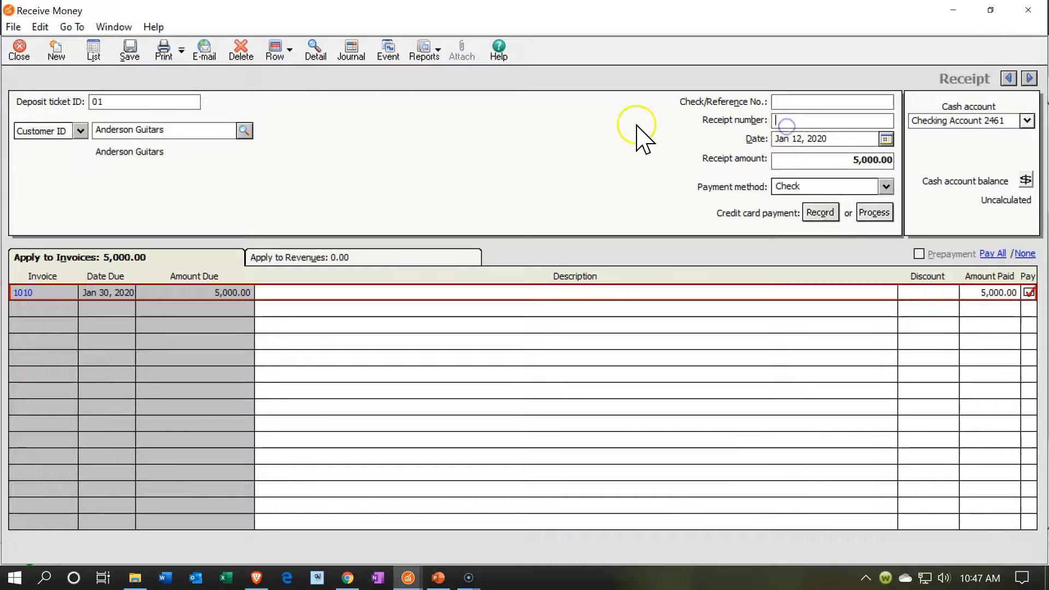
type("4347")
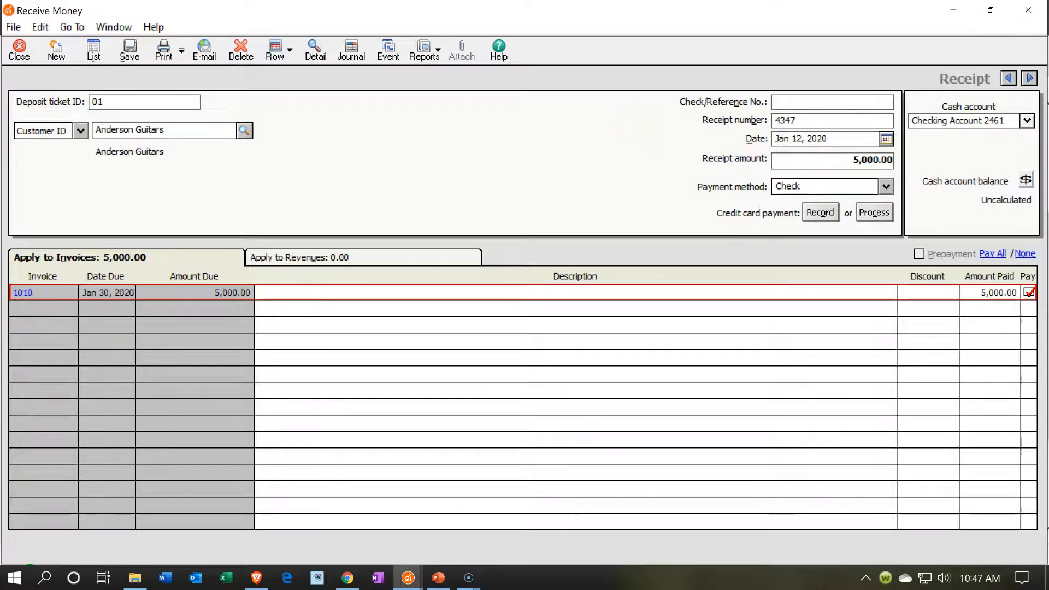
Step: Enter 6741 as the check/reference number and set the receipt's cash account to Cash on Hand
left_click(809, 102)
type("6741")
left_click(1024, 126)
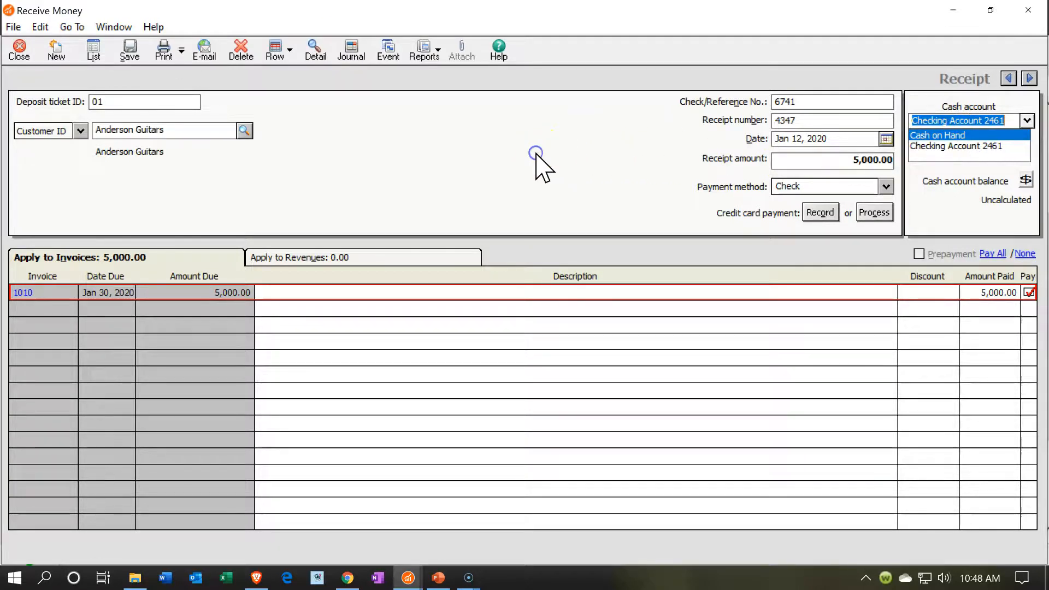
left_click(915, 136)
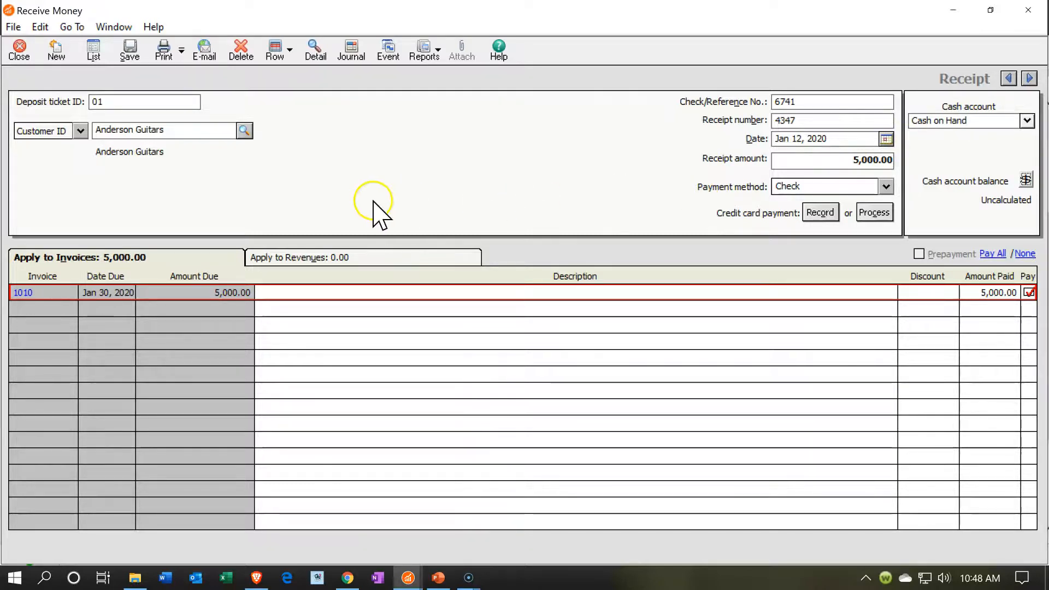
Step: Save the Anderson Guitars receipt, accepting a date outside the current period, and close the Receive Money window
left_click(130, 49)
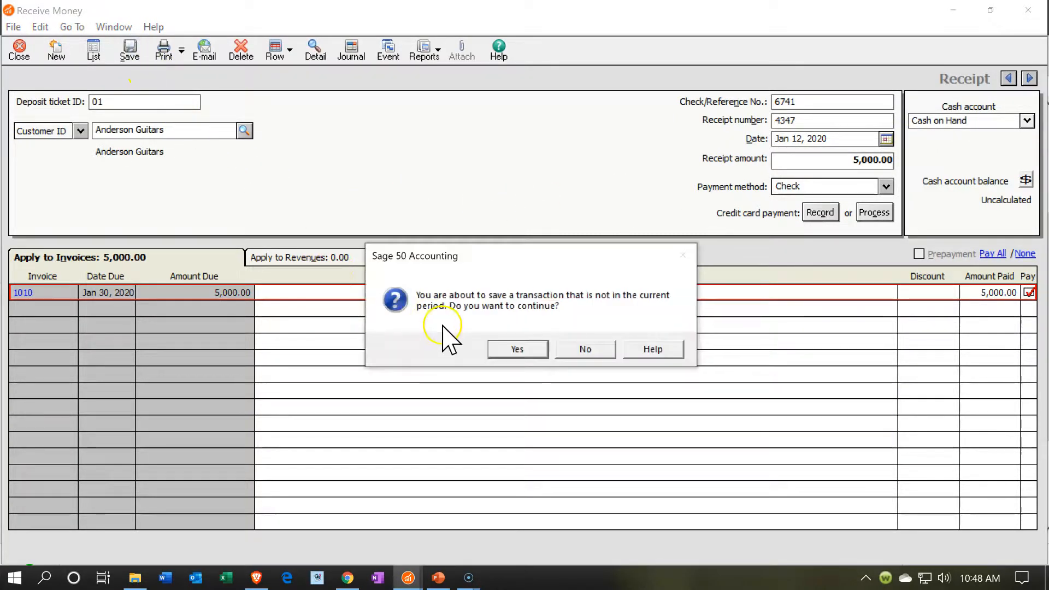
left_click(508, 350)
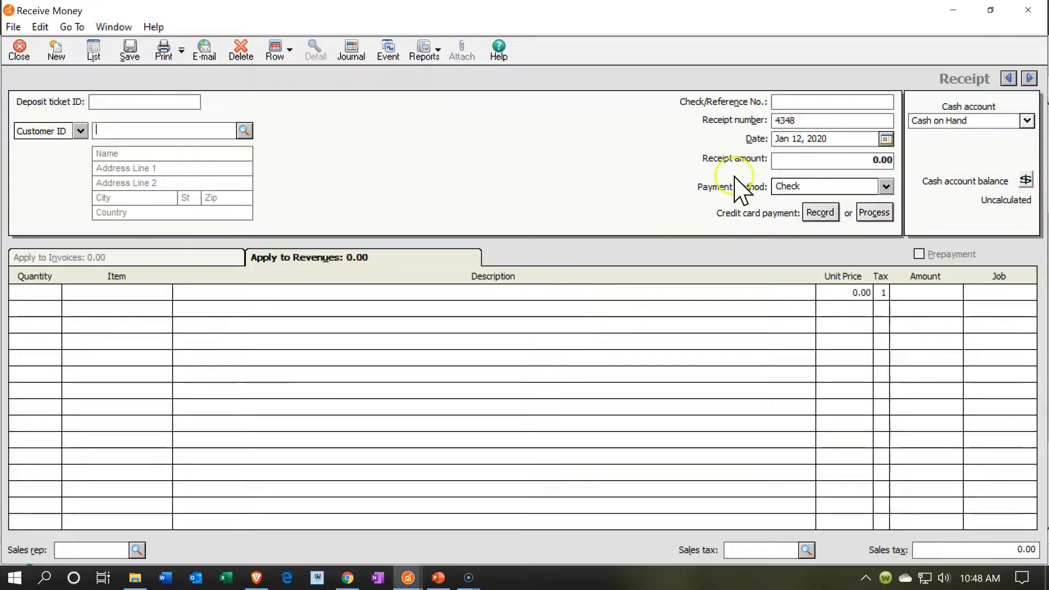
left_click(1028, 10)
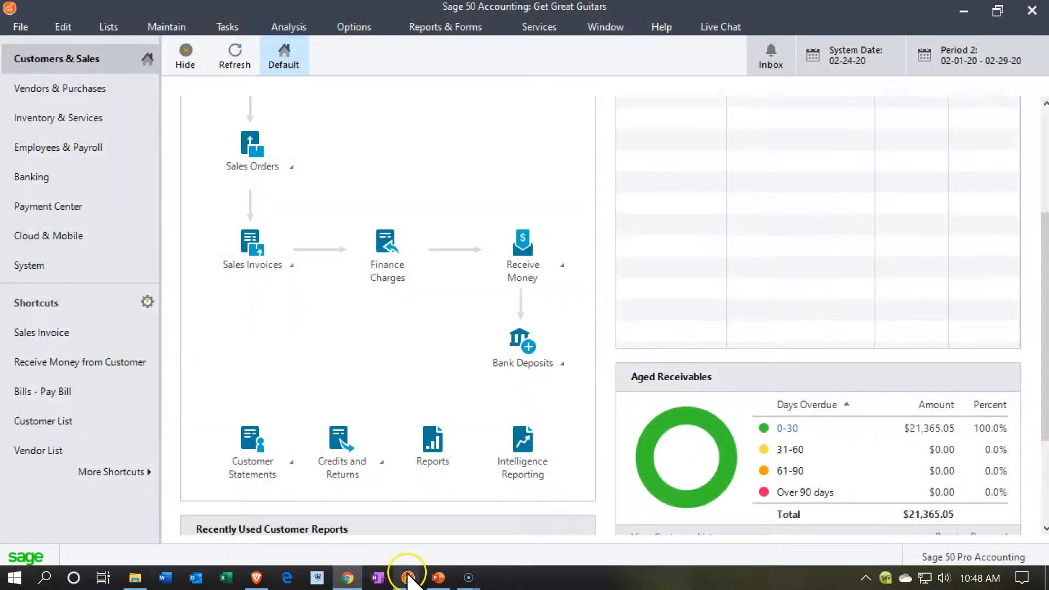
Step: Trace Cash on Hand from the January 31, 2020 balance sheet through the general ledger to the Anderson Guitars receipt, and return
mouse_move(407, 578)
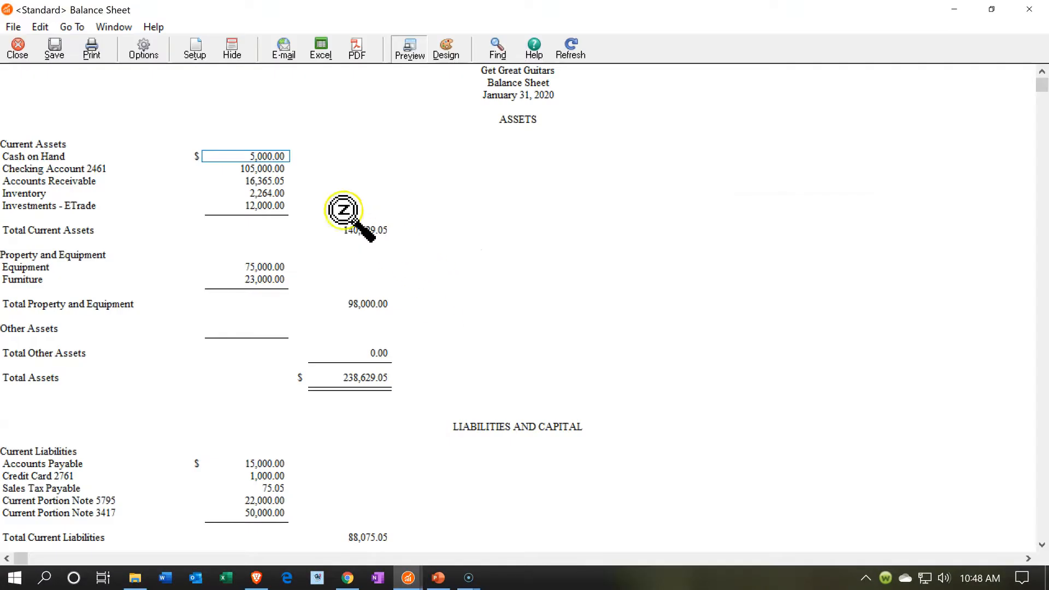
double_click(269, 159)
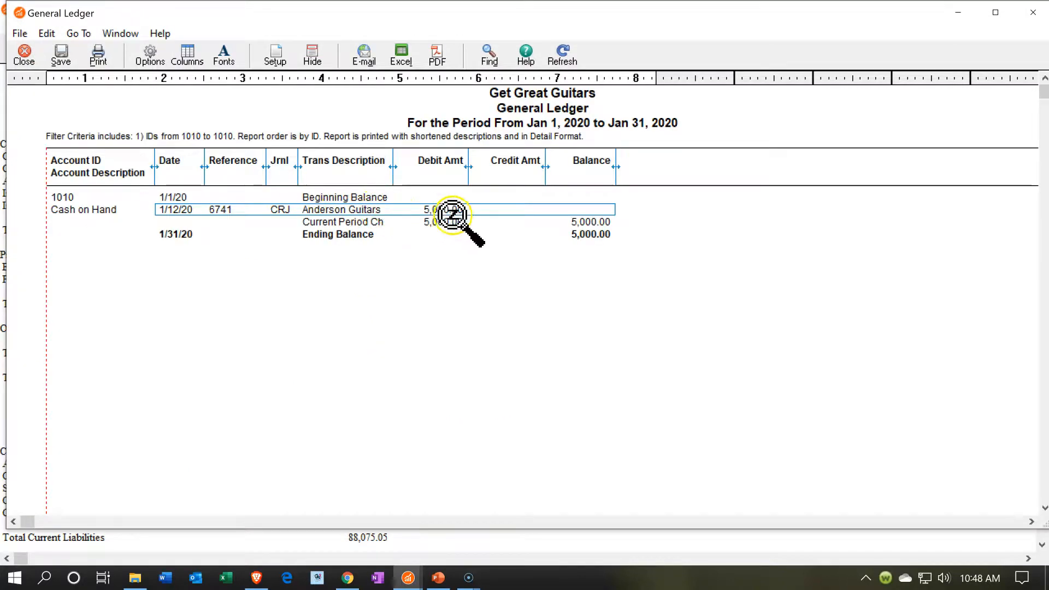
double_click(455, 208)
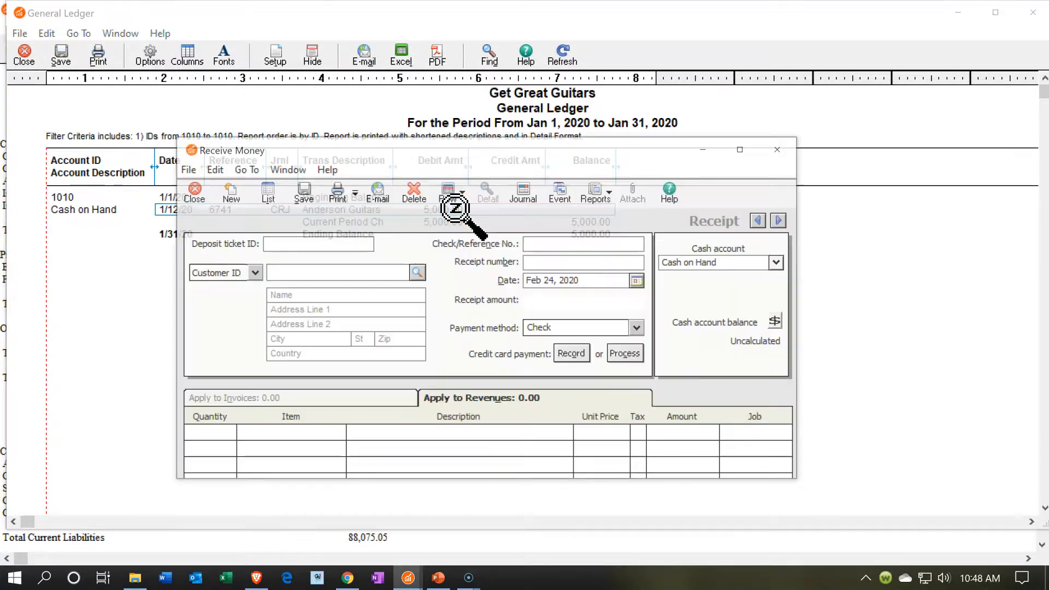
left_click(744, 149)
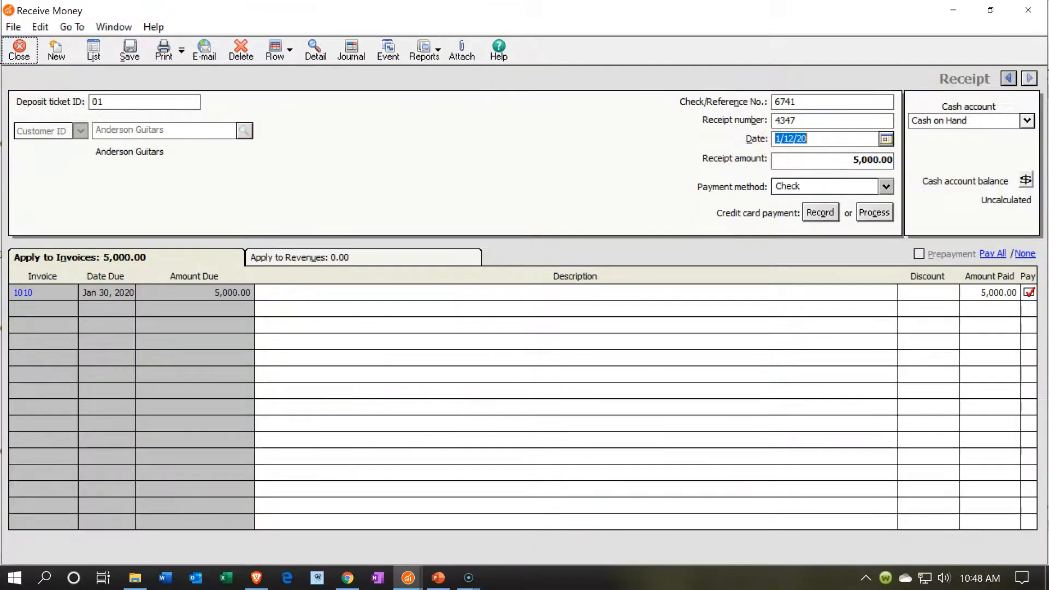
left_click(1039, 6)
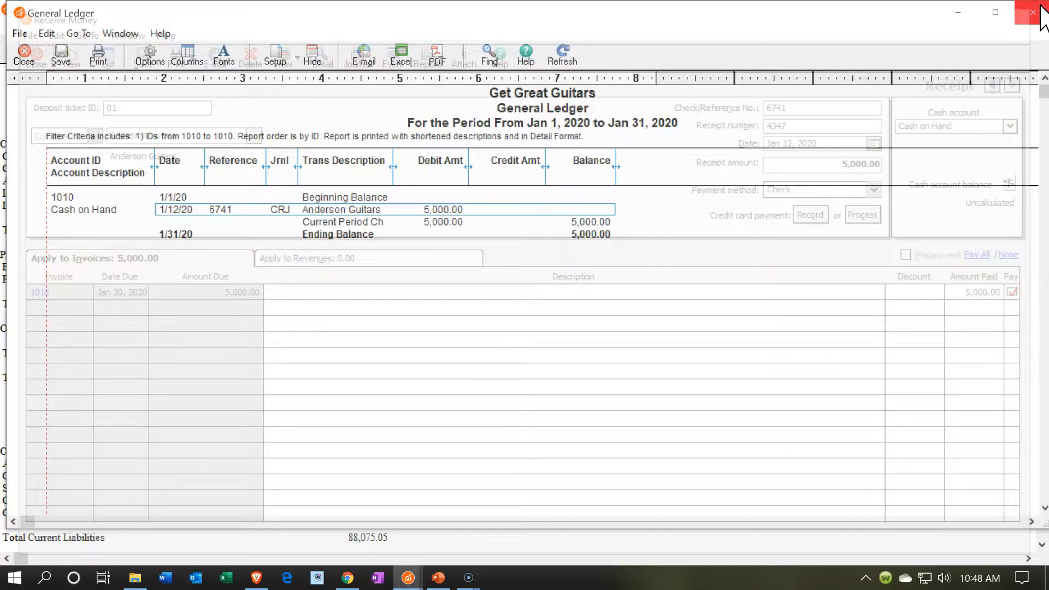
left_click(1038, 8)
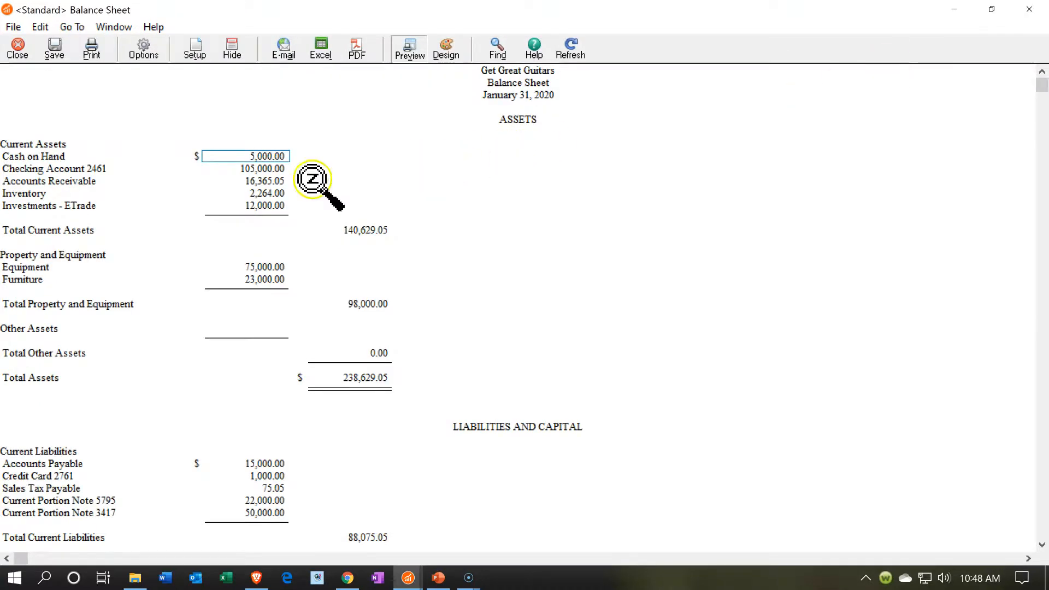
Step: Trace Accounts Receivable through the general ledger to the Anderson Guitars receipt, and return to the Cash on Hand line of the balance sheet
left_click(262, 178)
double_click(262, 178)
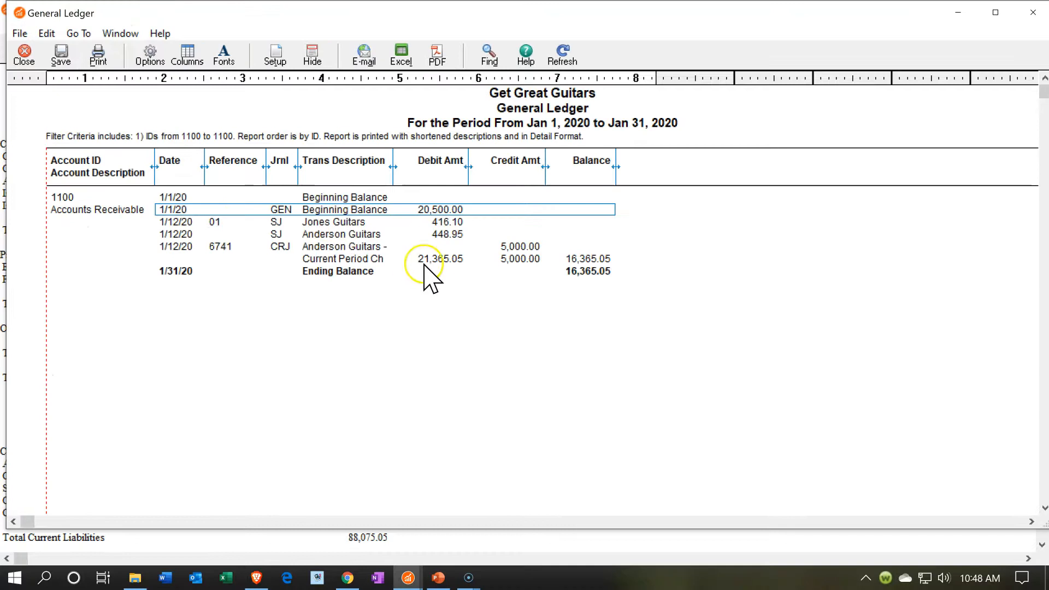
left_click(526, 245)
double_click(526, 245)
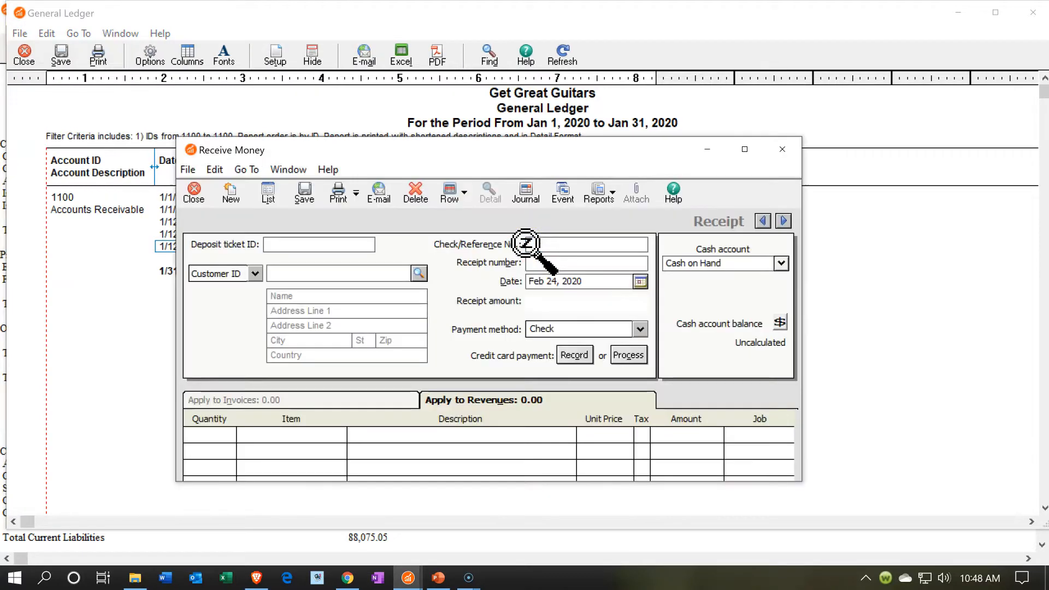
left_click(743, 149)
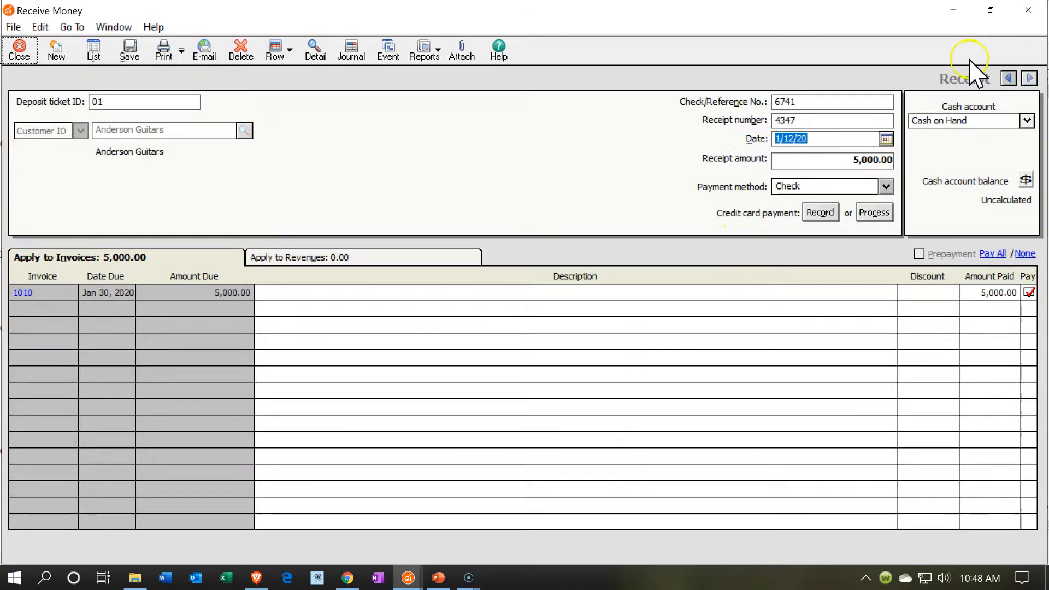
left_click(1028, 10)
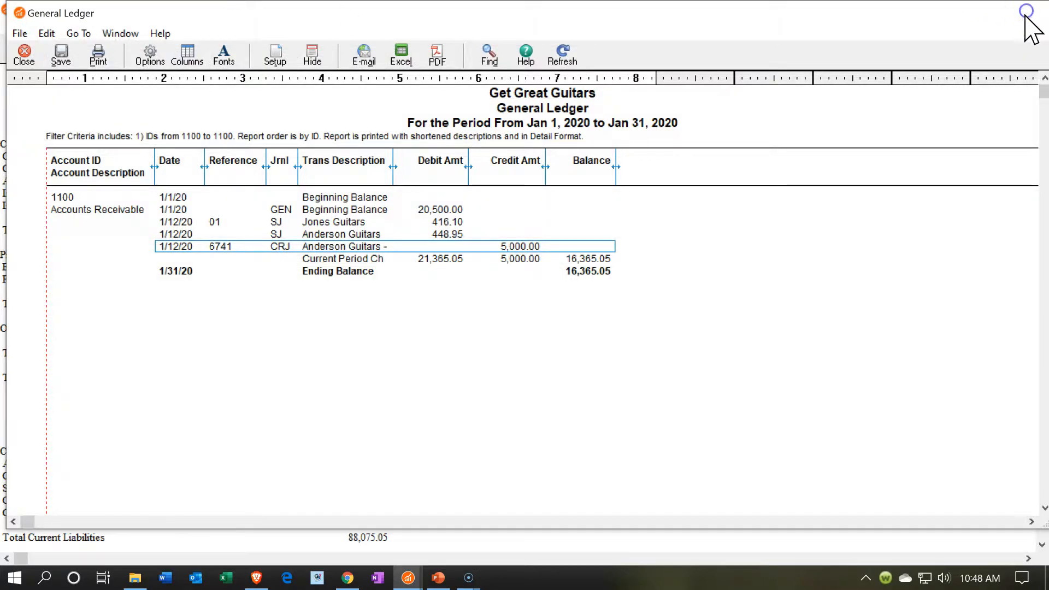
left_click(1027, 12)
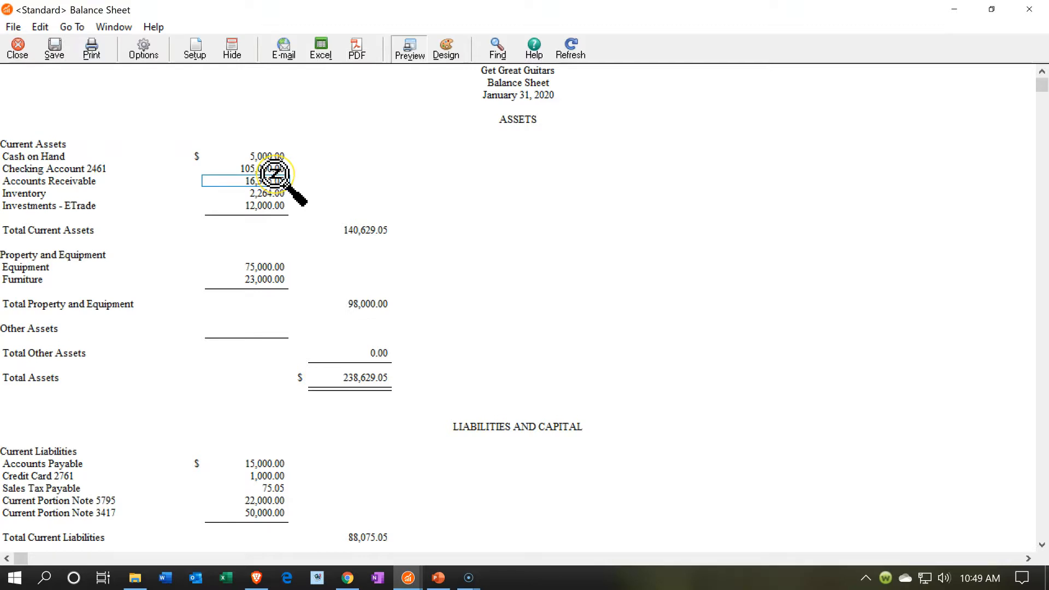
left_click(263, 156)
left_click(281, 155)
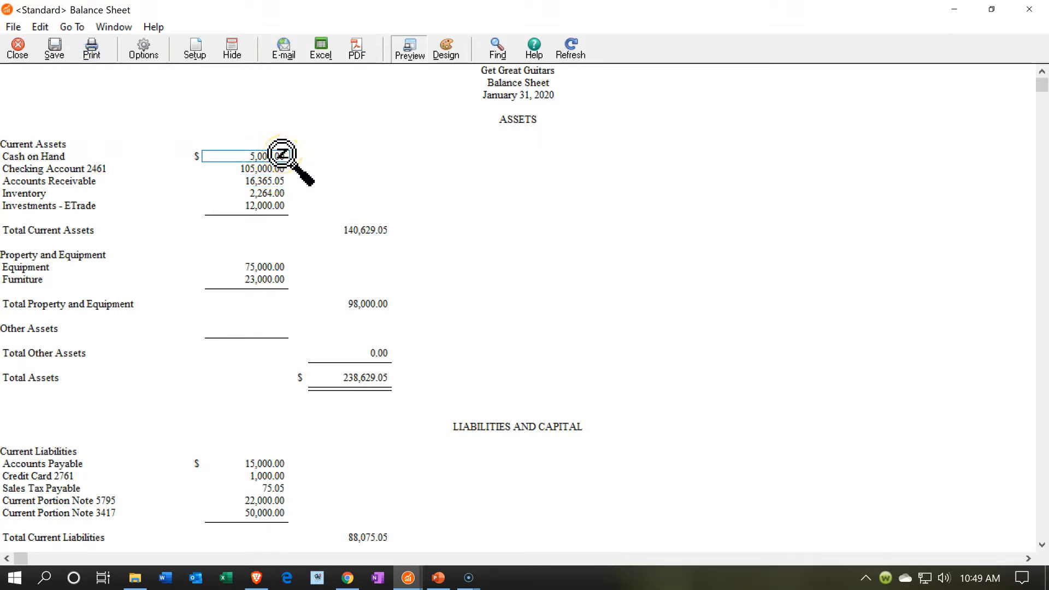